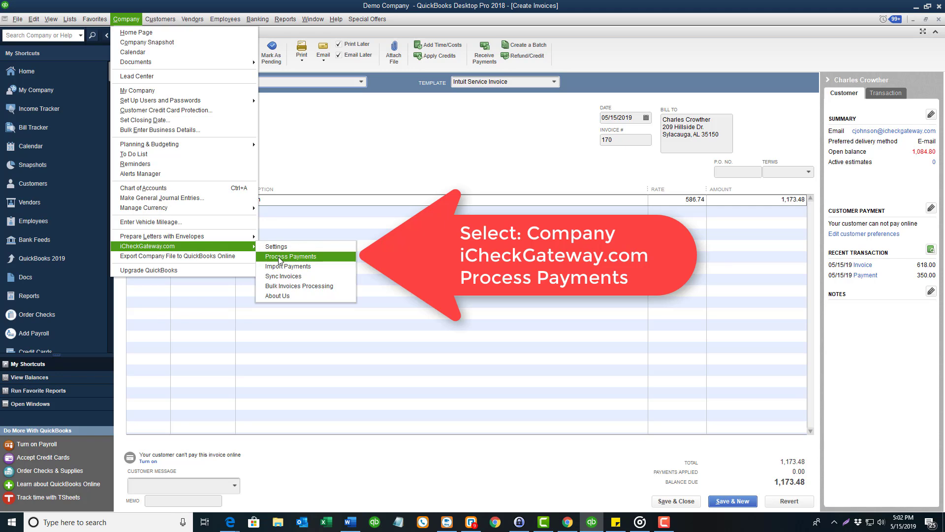
- Start processing a payment through iCheckGateway.com, choose the customer by name to fill in their details, and proceed to the invoices
left_click(279, 258)
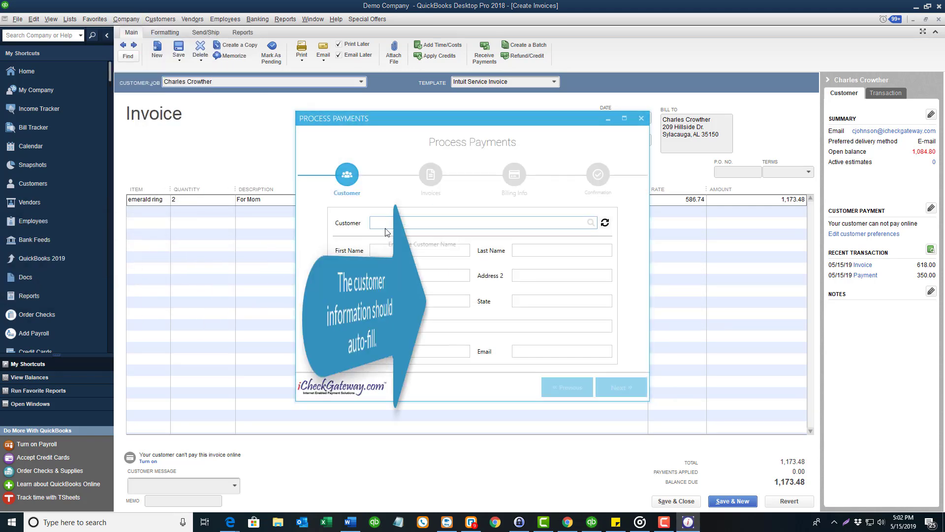
type("C")
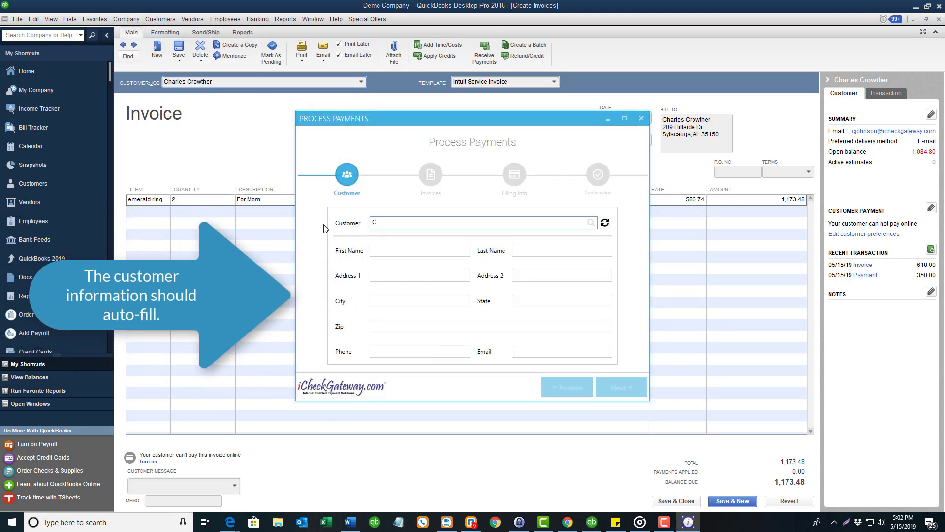
type("har")
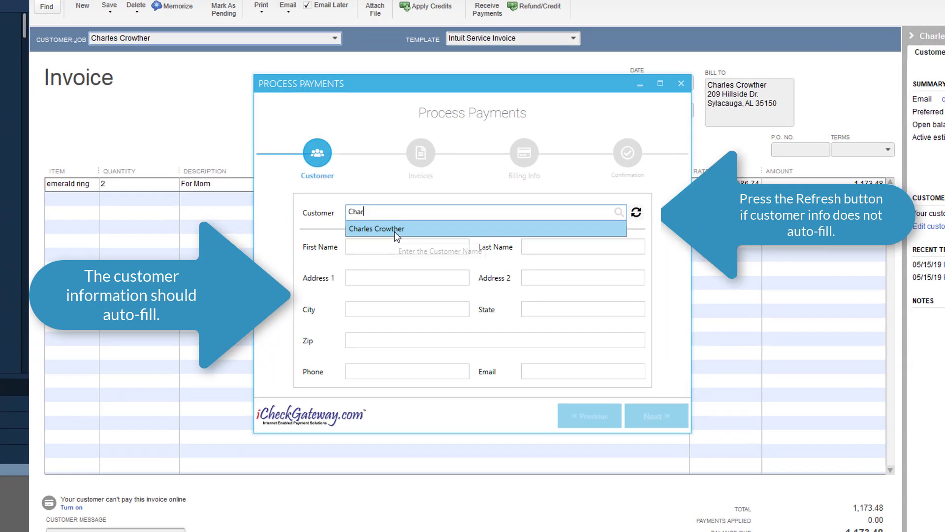
left_click(394, 230)
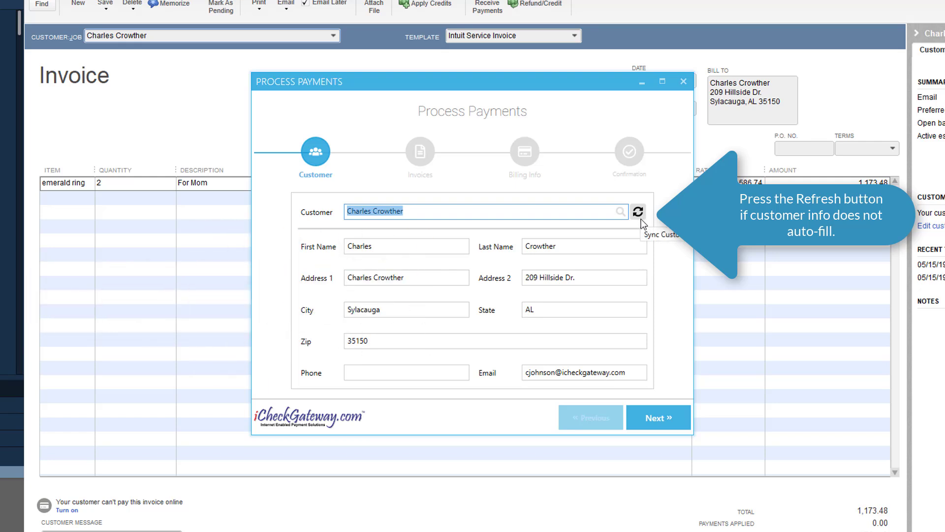
left_click(649, 418)
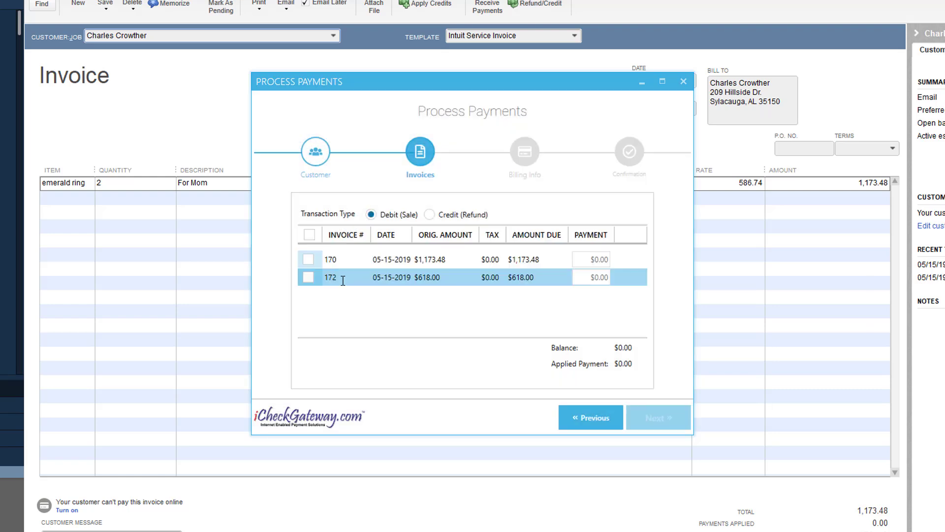
- Select the $1,173.48 invoice, set its payment amount to $250, and proceed to the billing information
left_click(308, 259)
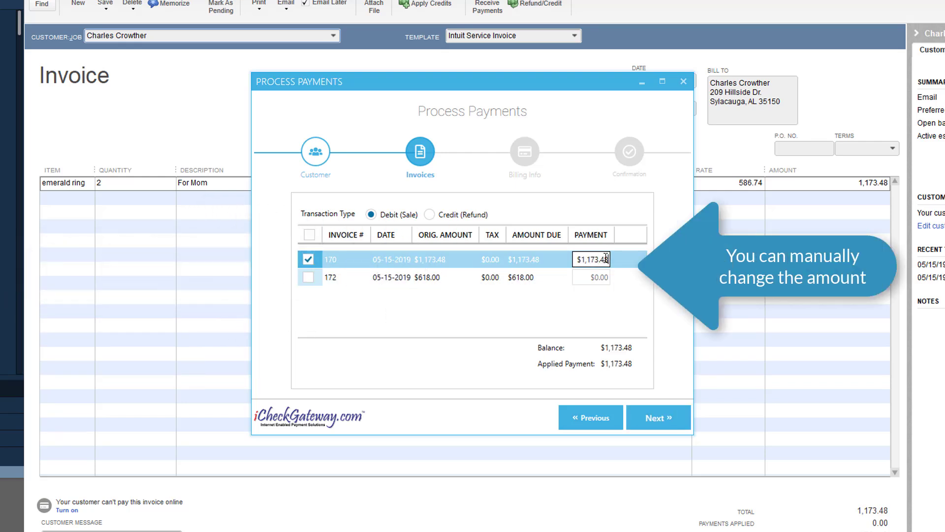
left_click_drag(609, 259, 581, 258)
type("250")
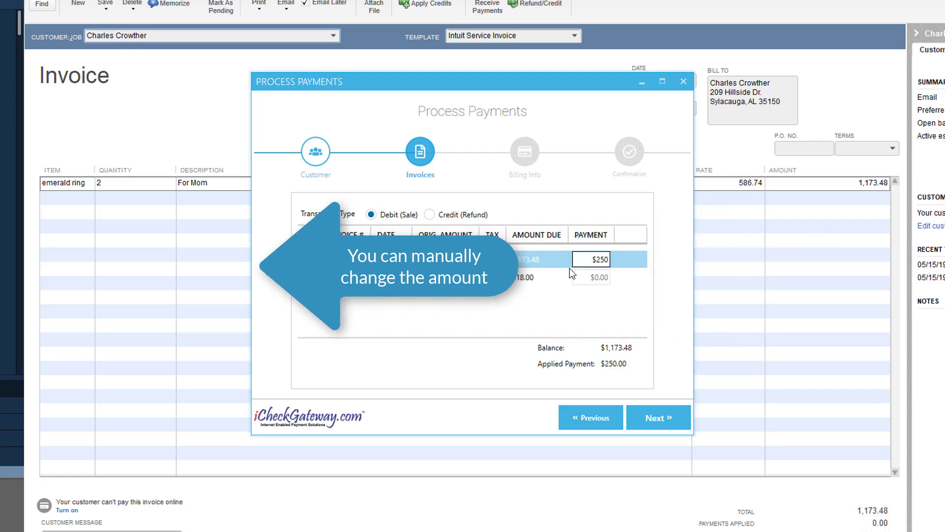
left_click(645, 418)
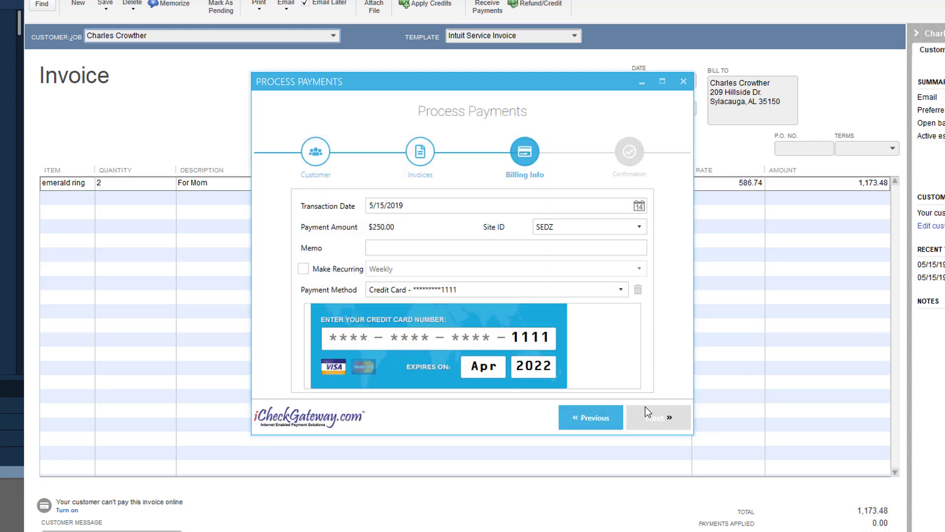
- Make the payment recurring with a Monthly frequency, turn off Continuous, and set the quantity to 5
left_click(304, 269)
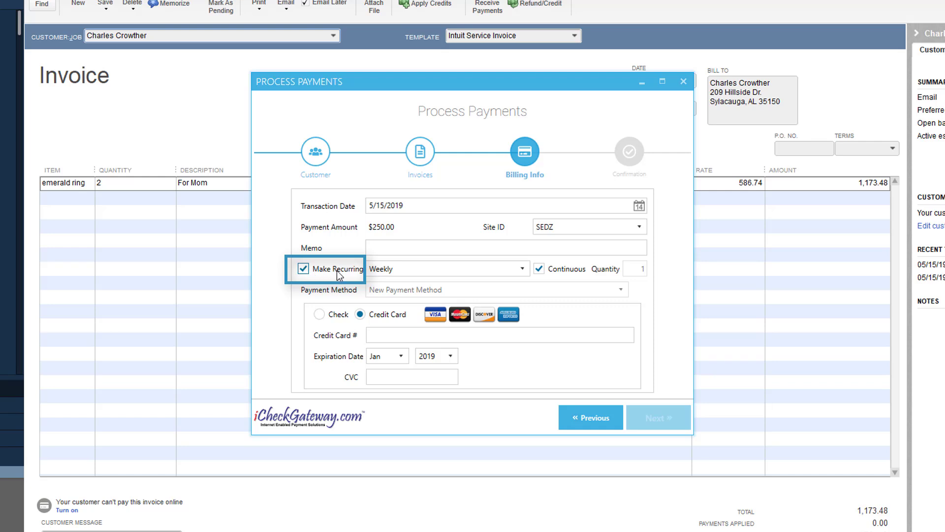
left_click(522, 269)
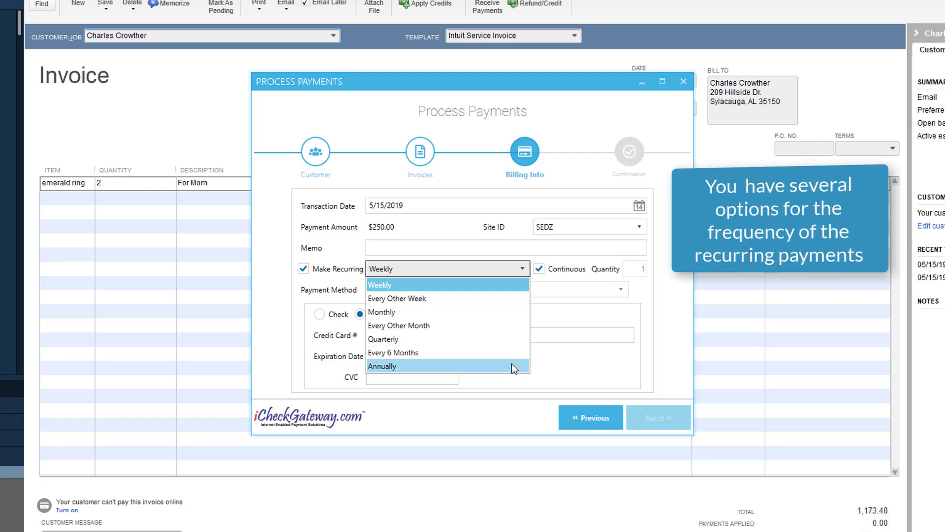
left_click(457, 315)
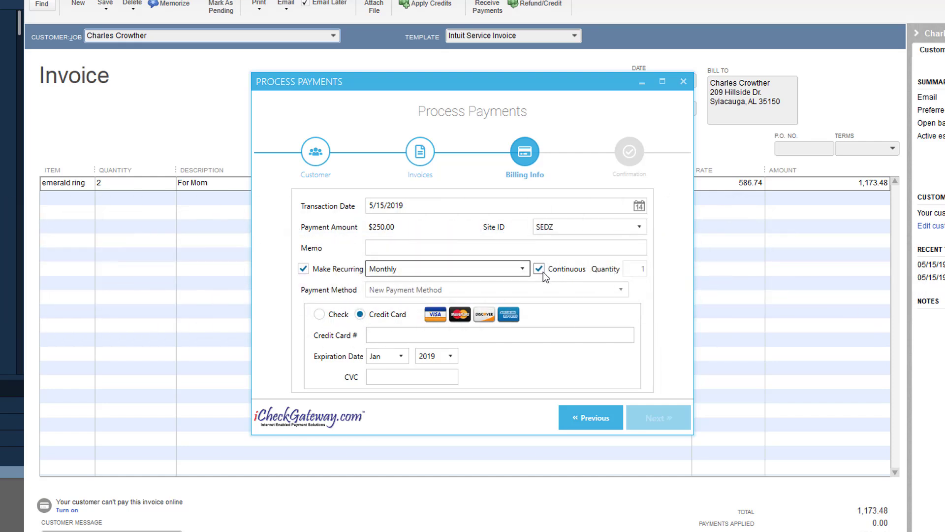
left_click(540, 270)
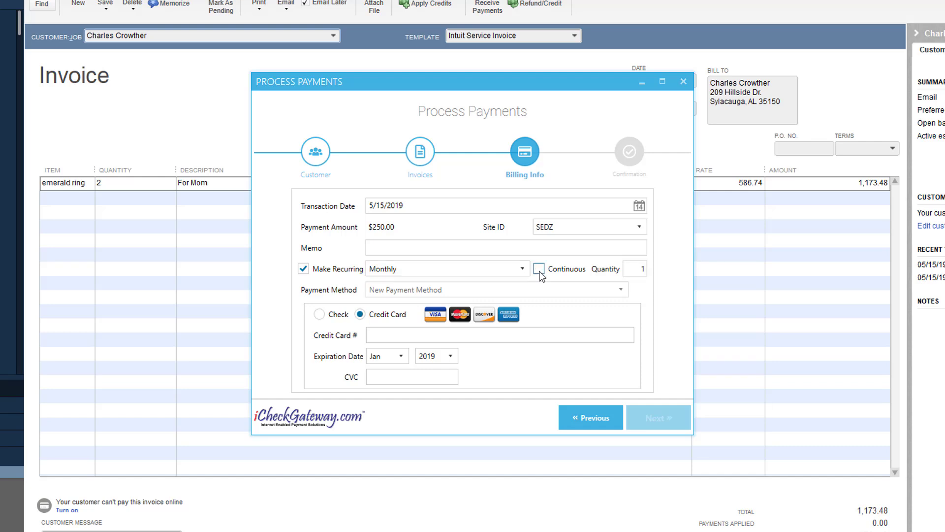
left_click(644, 268)
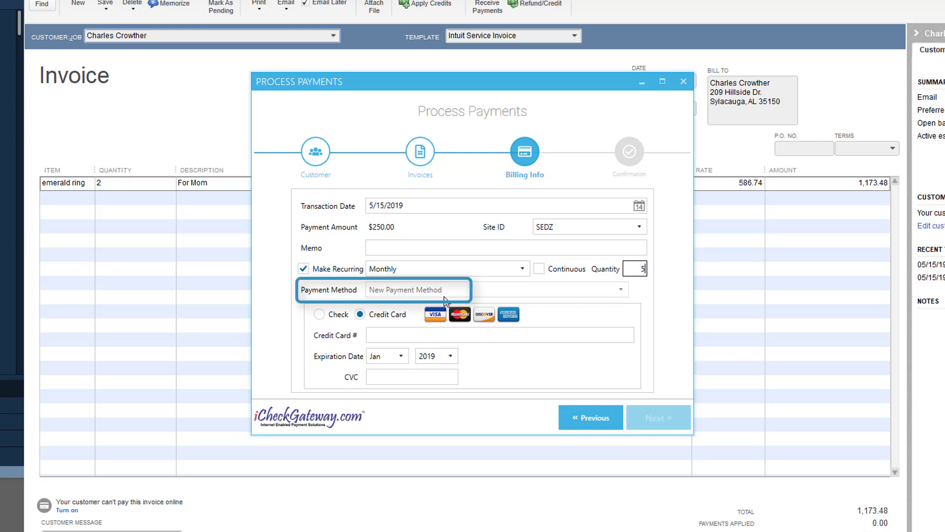
- Try the check payment option with a Personal Checking account and view the available entry code authorizations
left_click(319, 314)
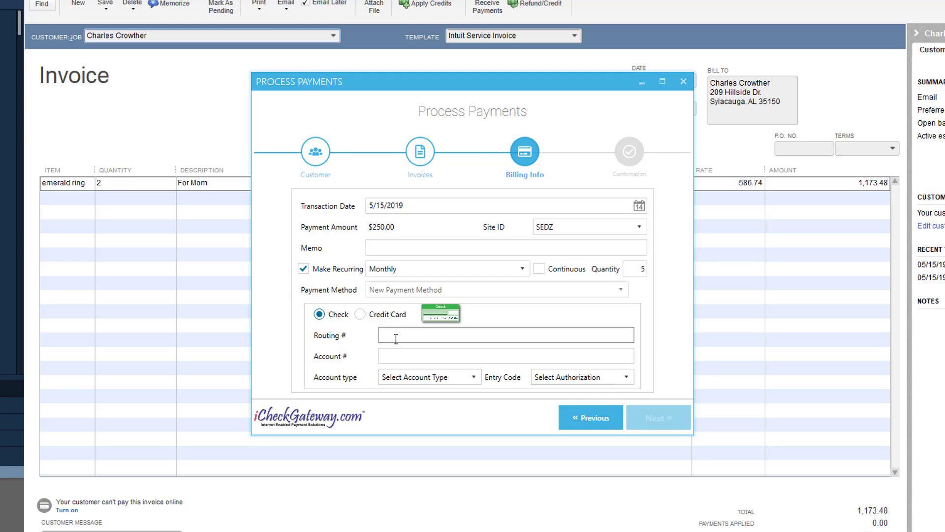
left_click(405, 357)
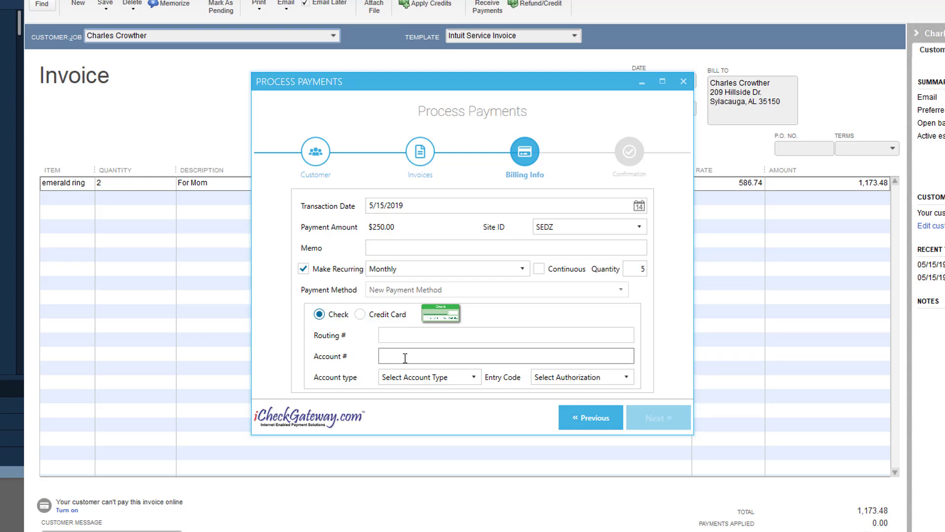
left_click(476, 377)
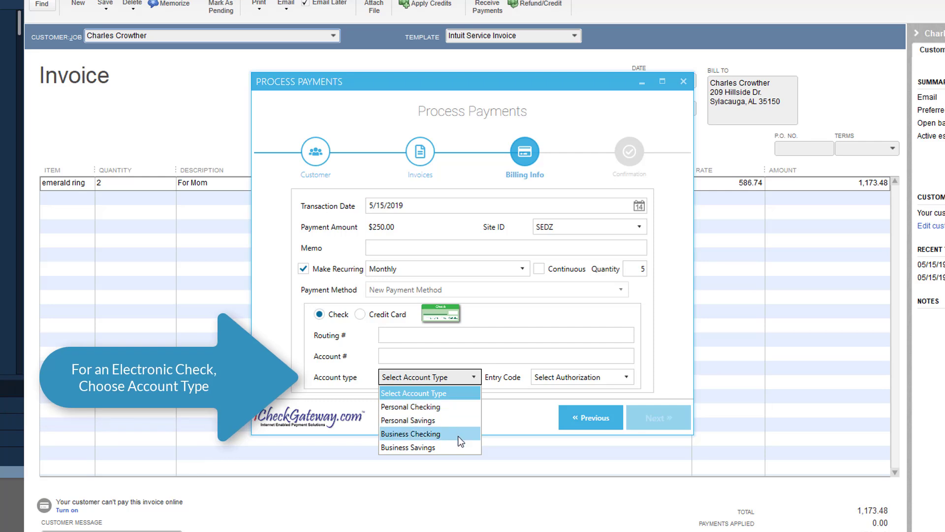
left_click(463, 406)
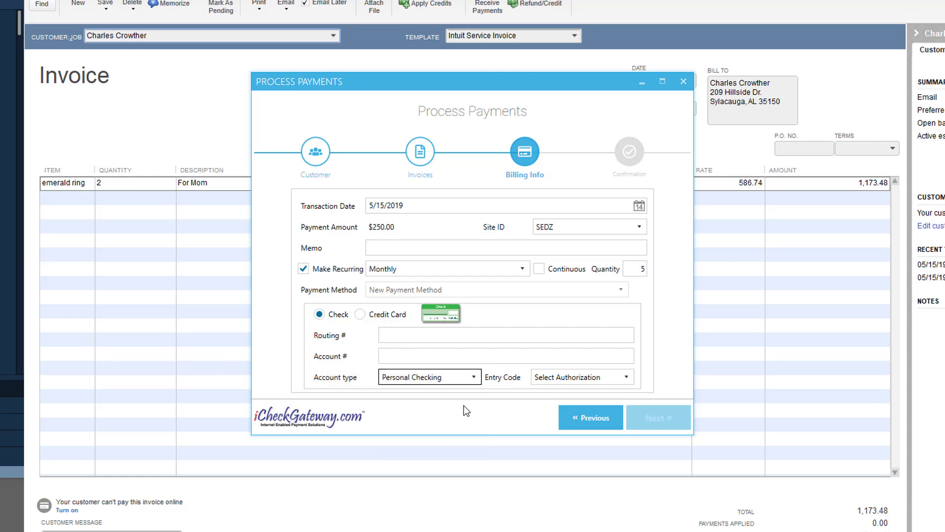
left_click(625, 378)
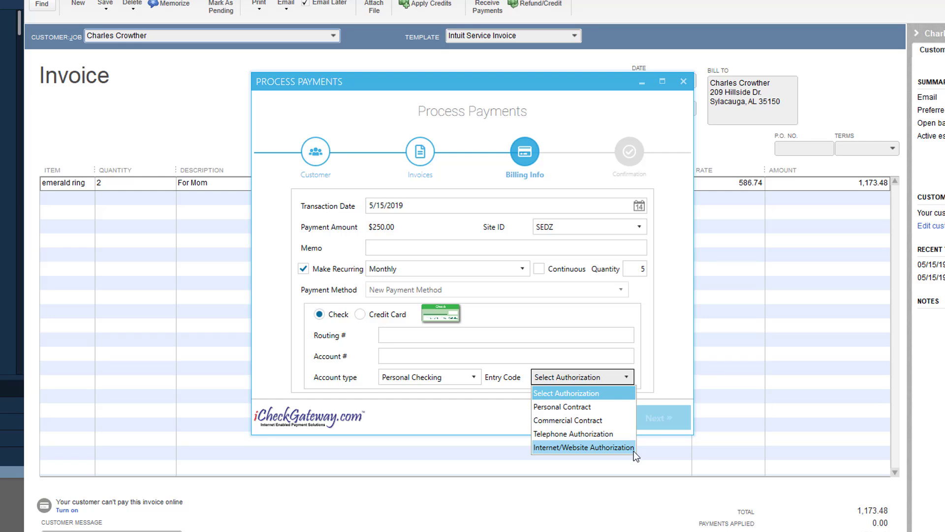
left_click(362, 315)
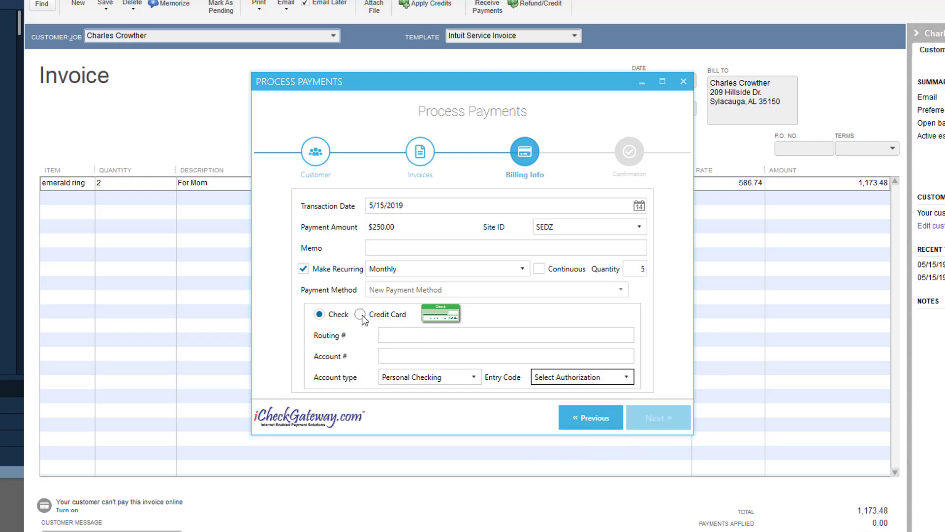
- Choose credit card payment, enter the card number, an expiration date of Feb 2021 and the CVC, and proceed
left_click(362, 316)
left_click(384, 334)
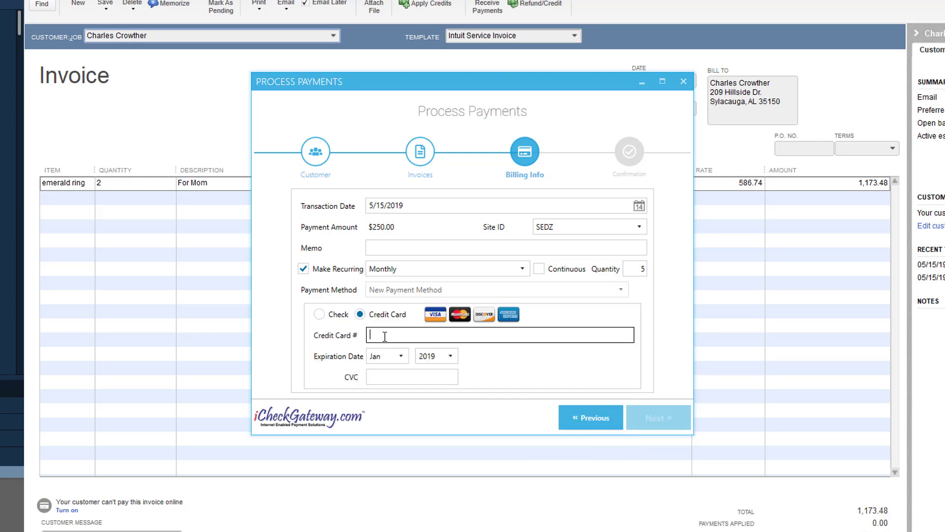
type("4111111111111111")
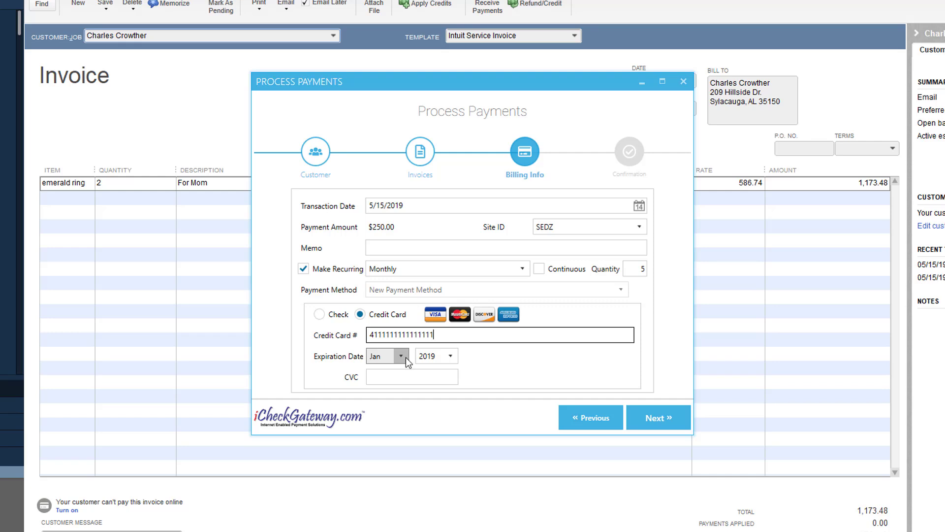
left_click(405, 357)
left_click(403, 375)
left_click(447, 356)
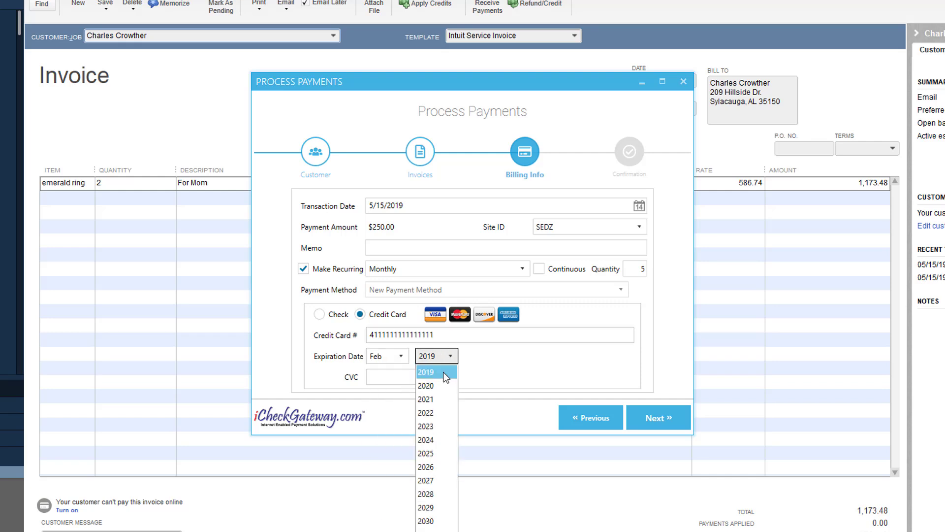
left_click(443, 399)
left_click(400, 376)
type("123")
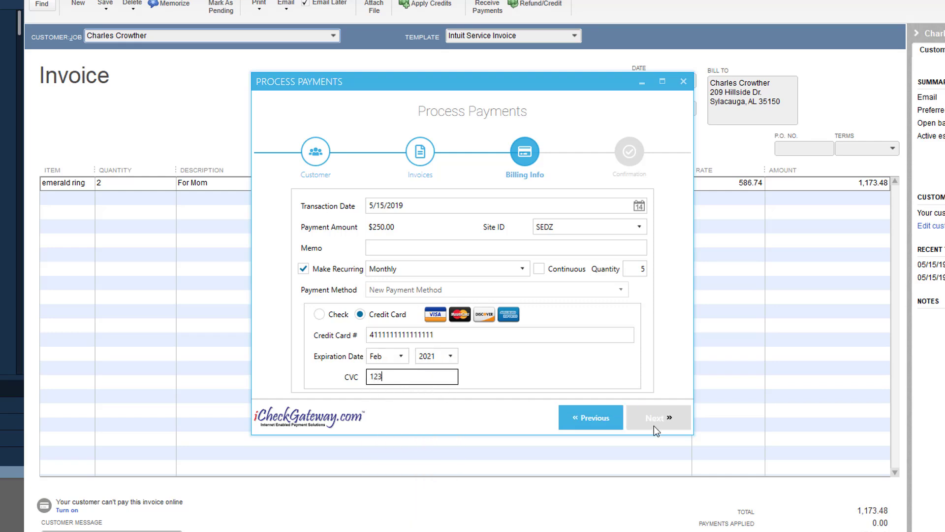
left_click(669, 424)
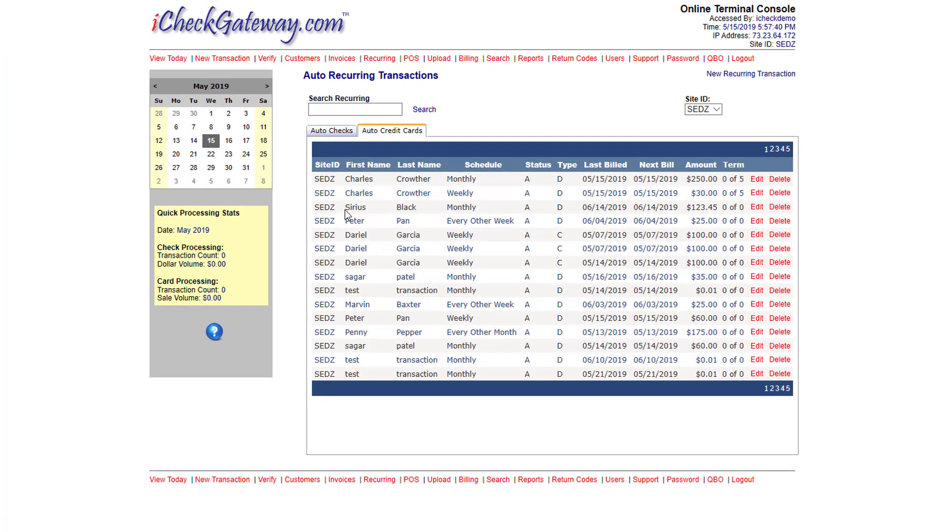
- In the iCheckGateway.com Online Terminal, set the number of payments to 6 for the $250.00 monthly credit card transaction and save it
left_click(335, 131)
left_click(367, 132)
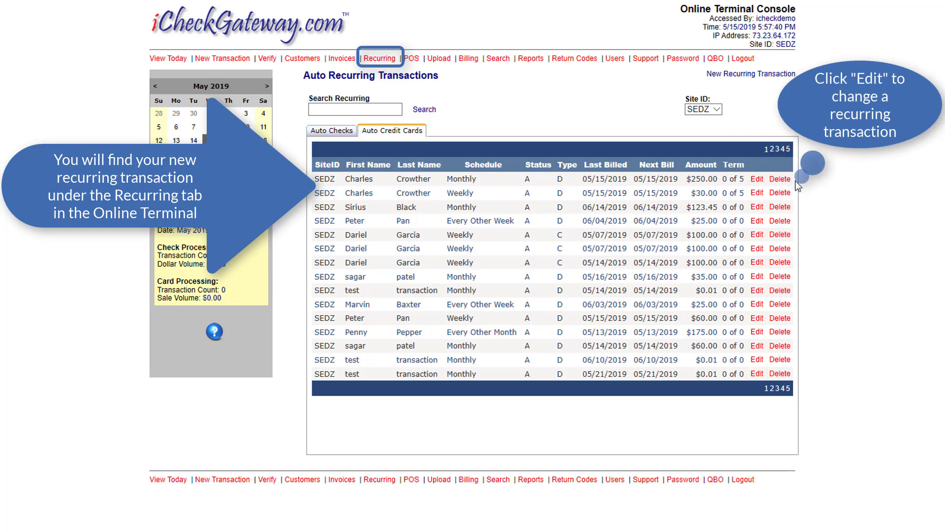
left_click(758, 180)
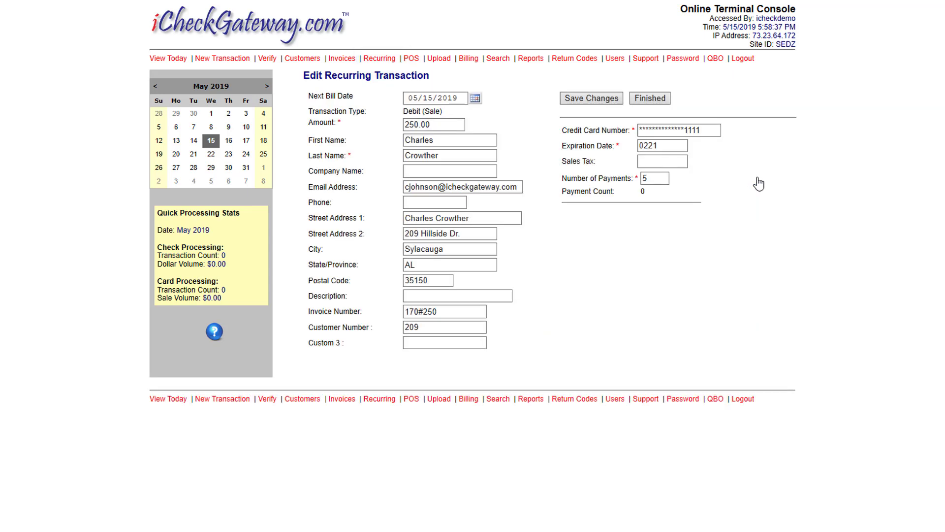
left_click(656, 179)
left_click_drag(655, 178, 639, 178)
left_click(594, 101)
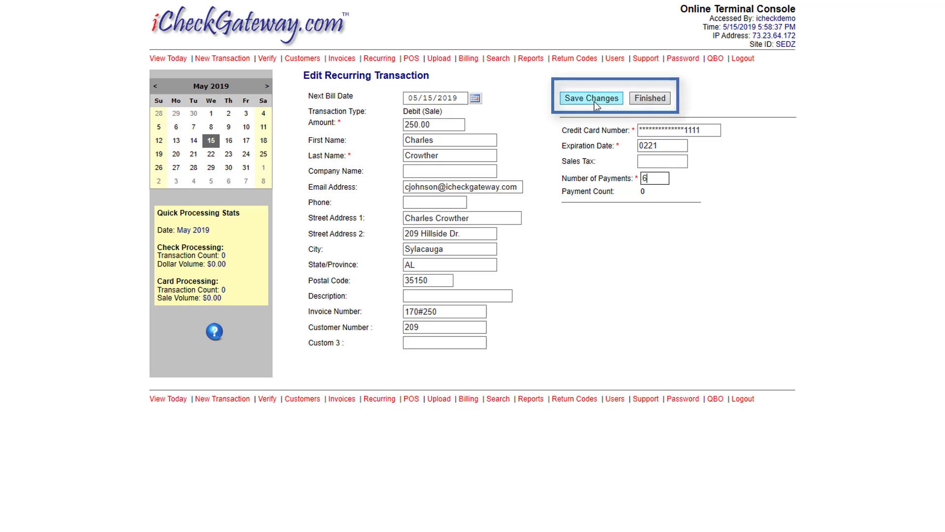
left_click(643, 99)
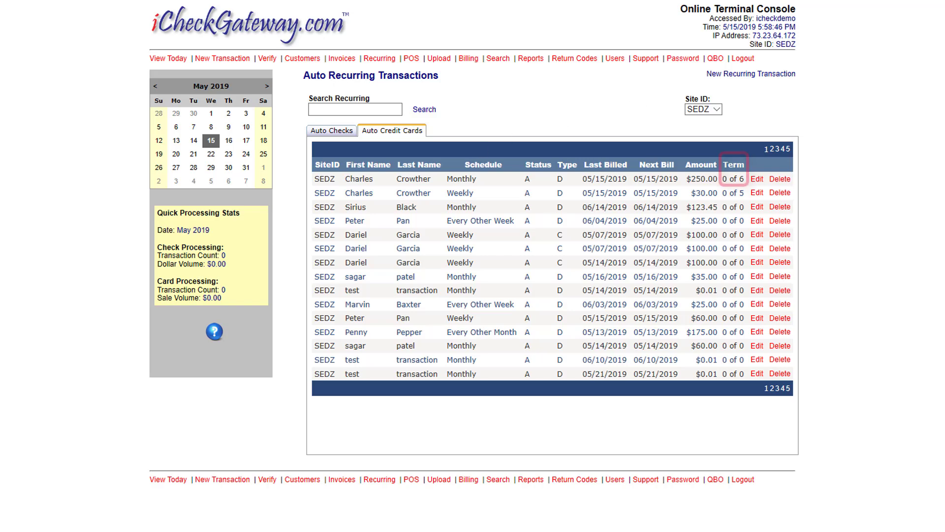